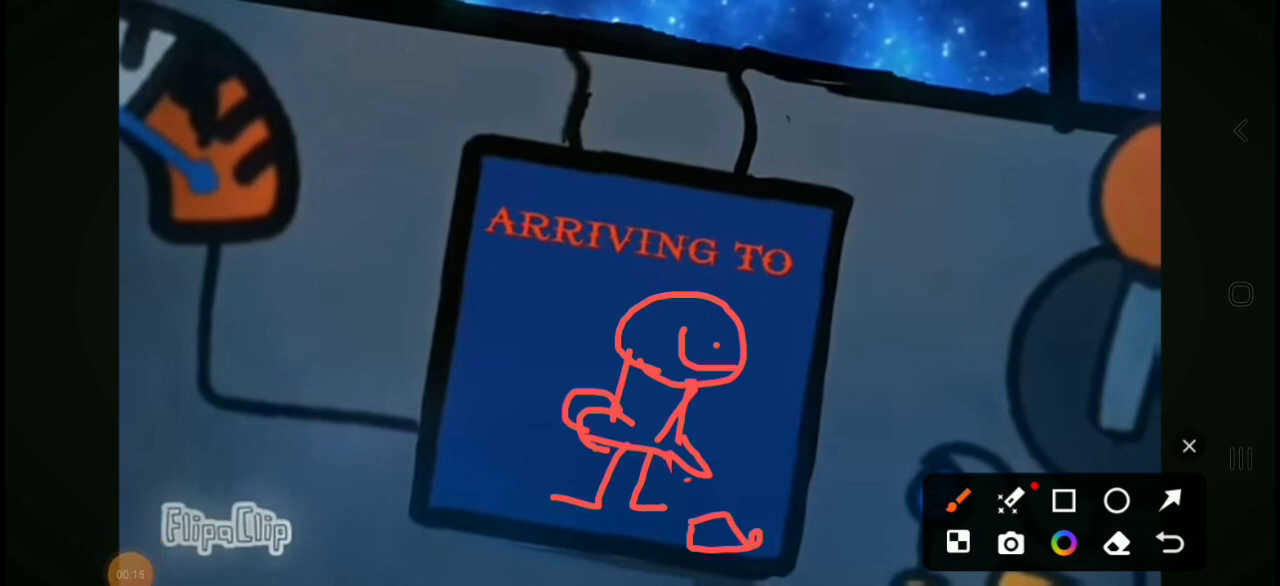
Step: Clear the red doodle from the frame and resume the episode
click(130, 573)
click(218, 469)
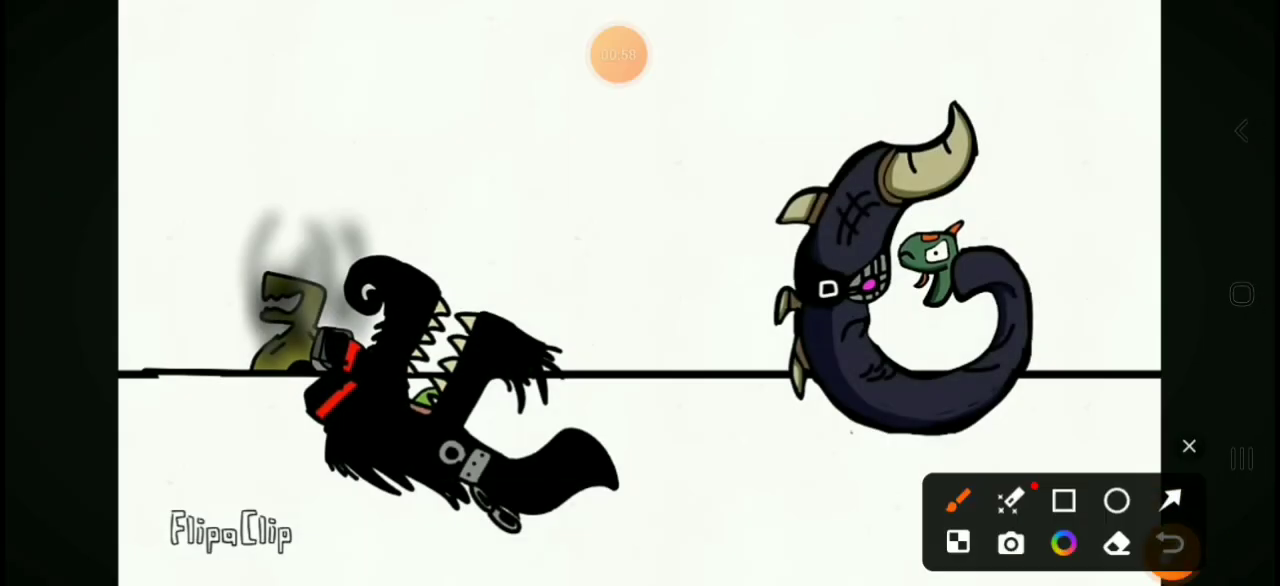
Step: Pause the episode, draw a black V over the magenta blob, then close the drawing overlay
click(618, 54)
click(640, 293)
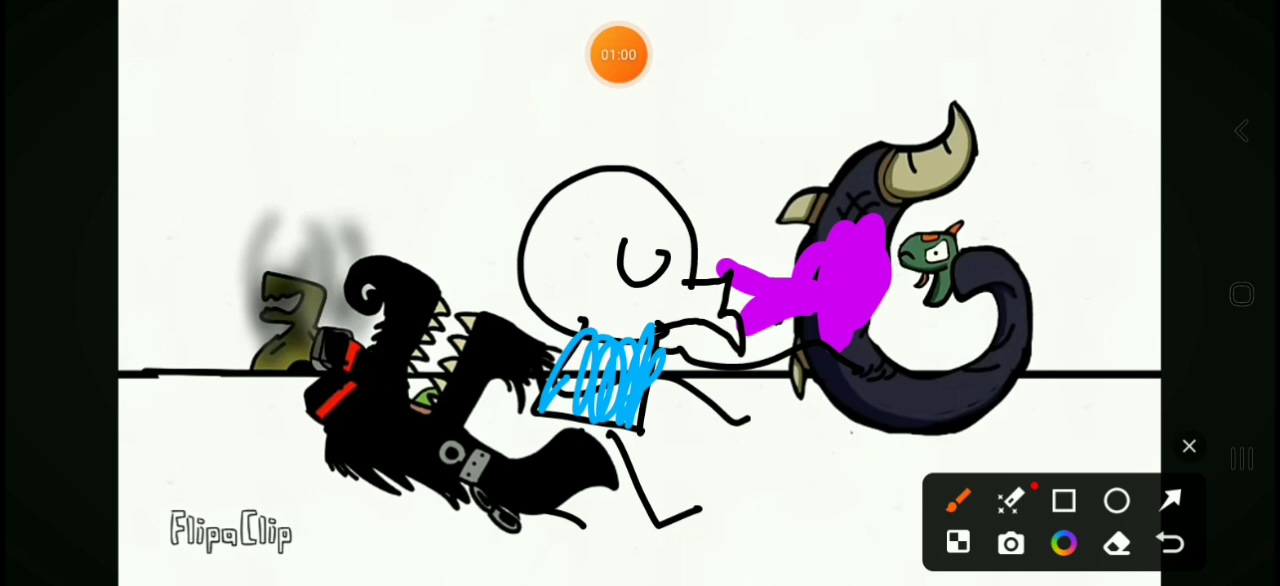
click(958, 500)
click(297, 537)
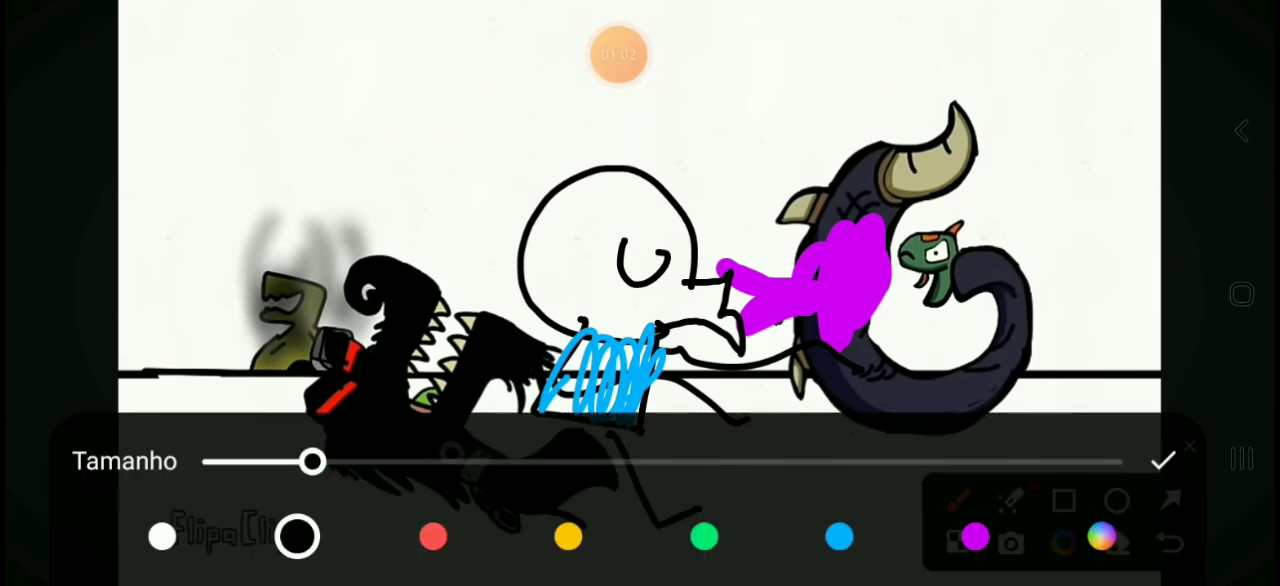
drag(852, 252, 794, 233)
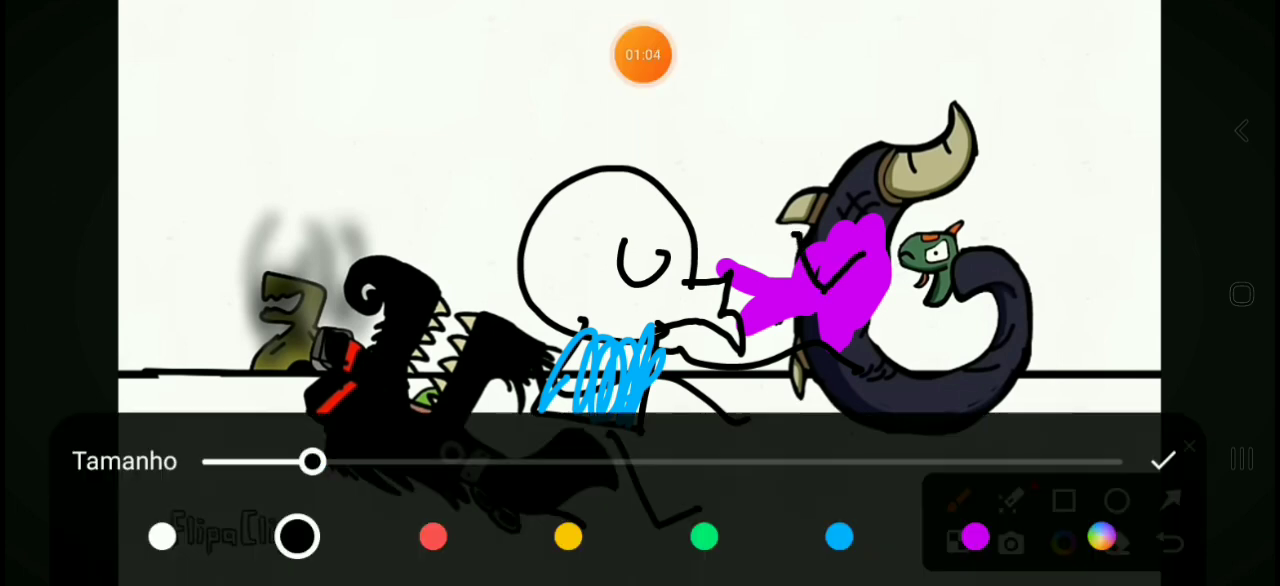
click(643, 54)
click(686, 134)
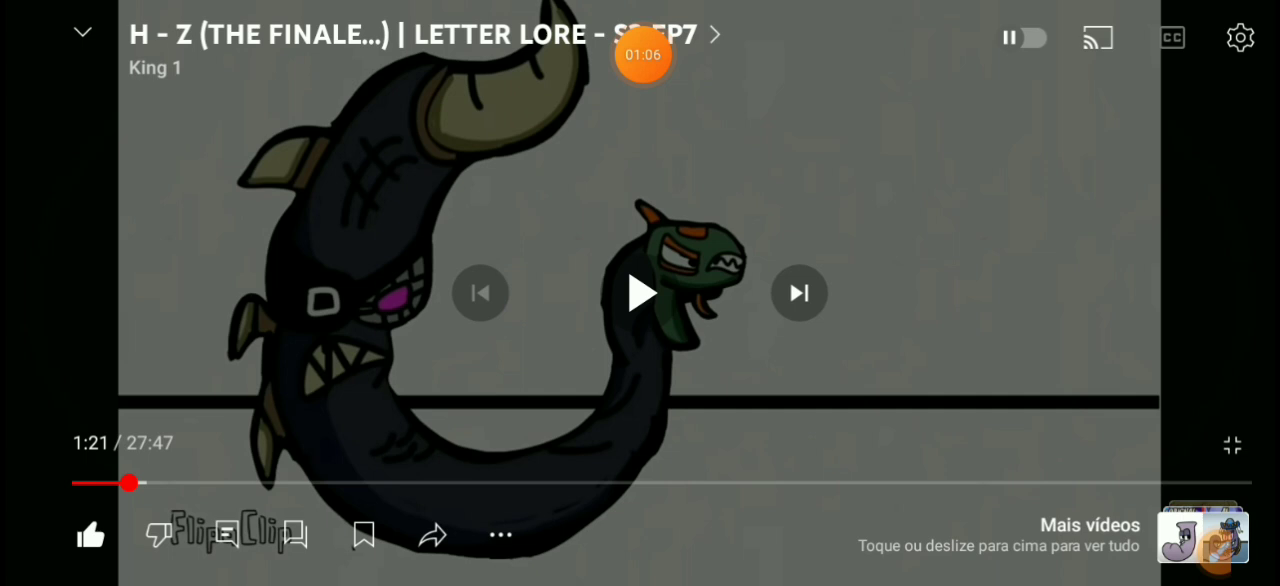
Step: Resume playback and let the episode run to the two colliding grey characters
click(642, 292)
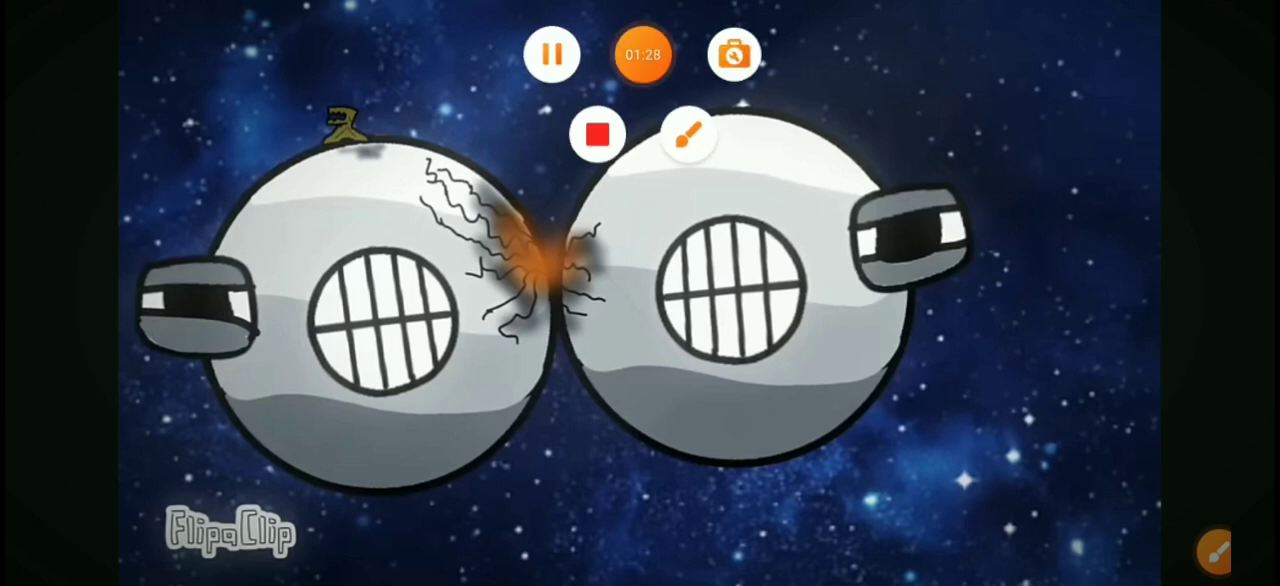
Step: Doodle over the two round characters, close the overlay to clear them, and show the player controls
click(689, 135)
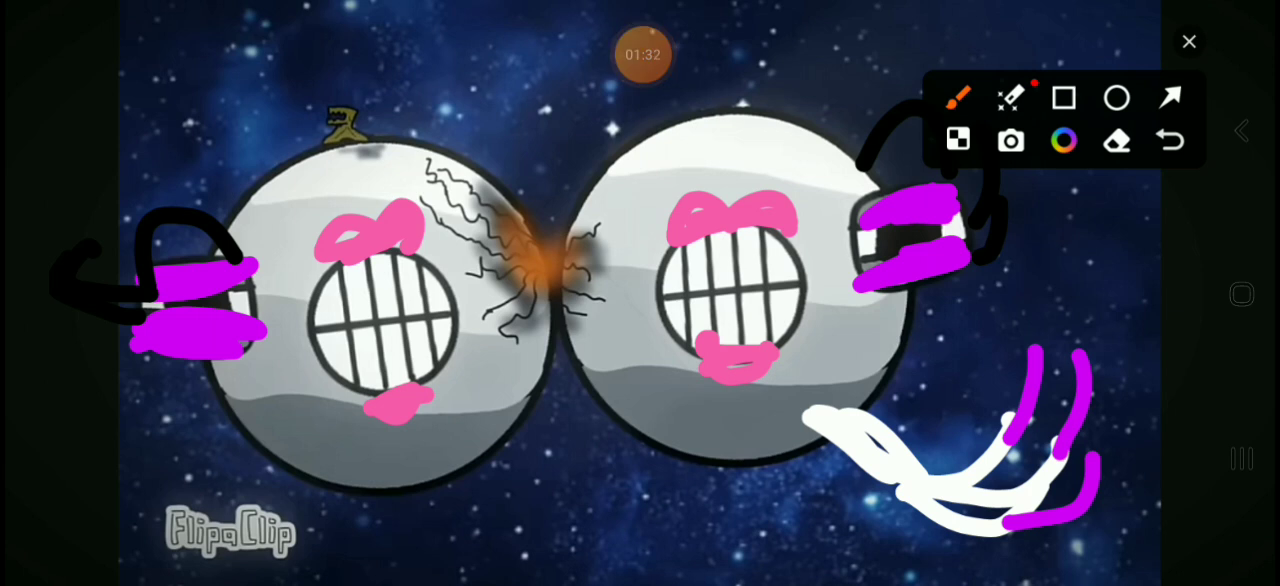
click(643, 55)
click(1189, 41)
click(640, 300)
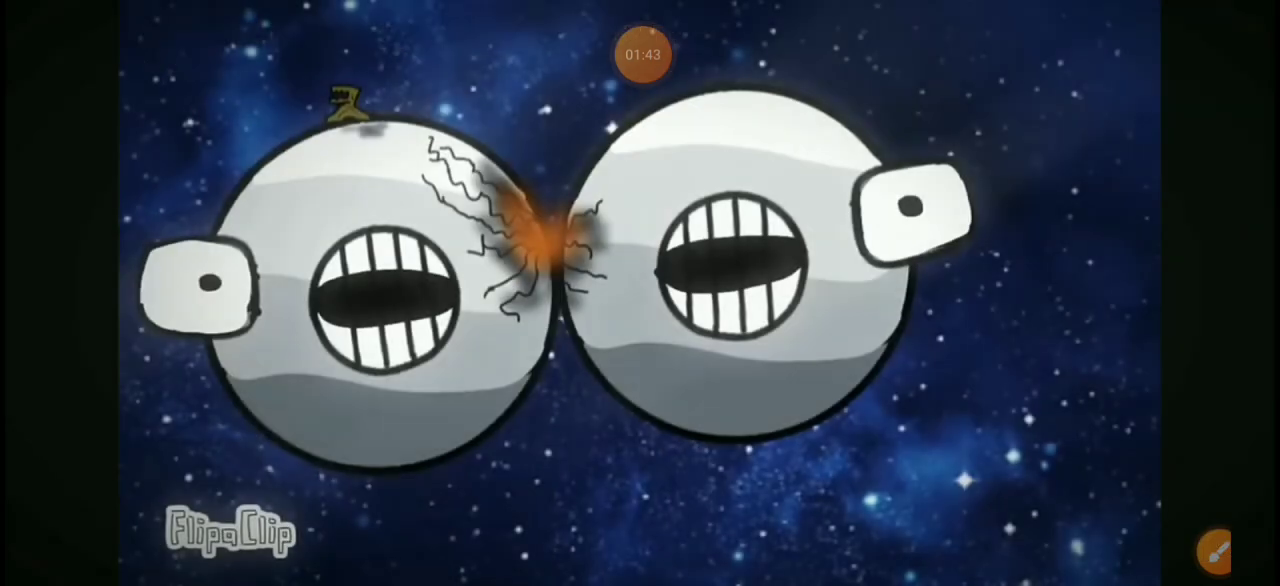
Step: Hide the player controls and doodle over the cracked Z frame with the brush
click(640, 300)
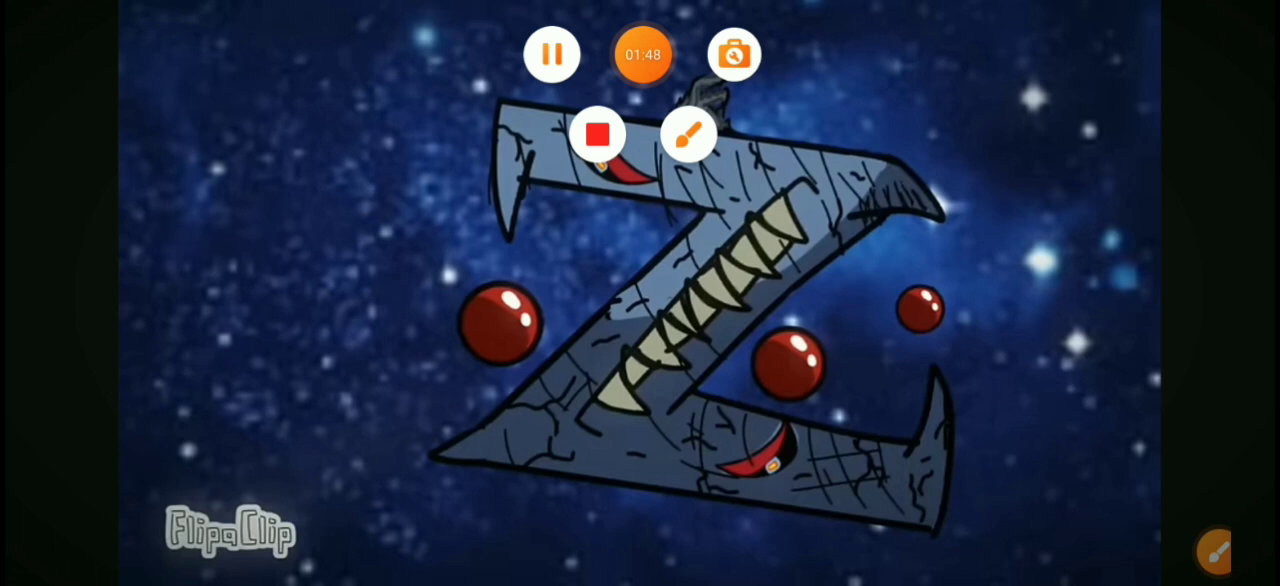
click(1215, 551)
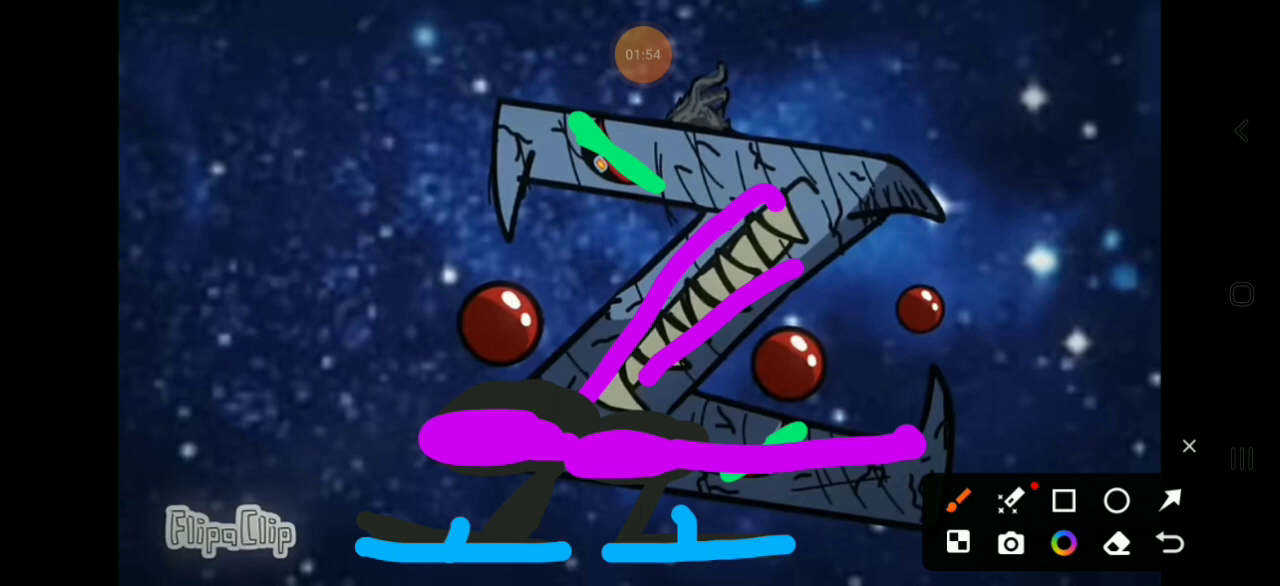
click(642, 54)
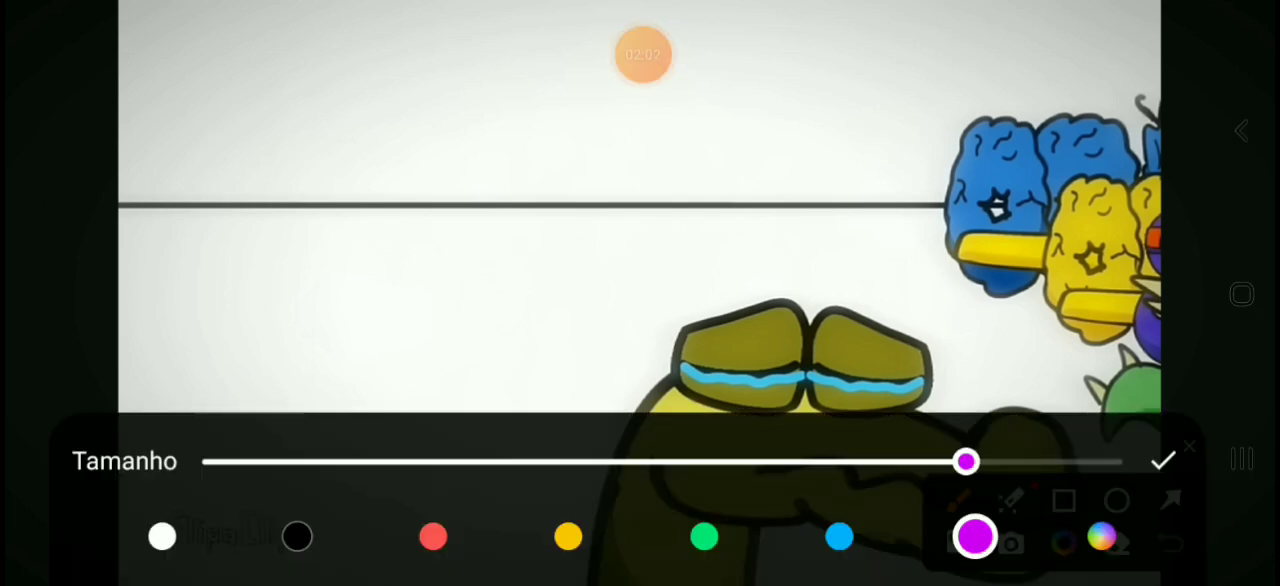
Step: Switch the pen to black and draw loops and an arc left of the yellow character
click(839, 537)
click(297, 537)
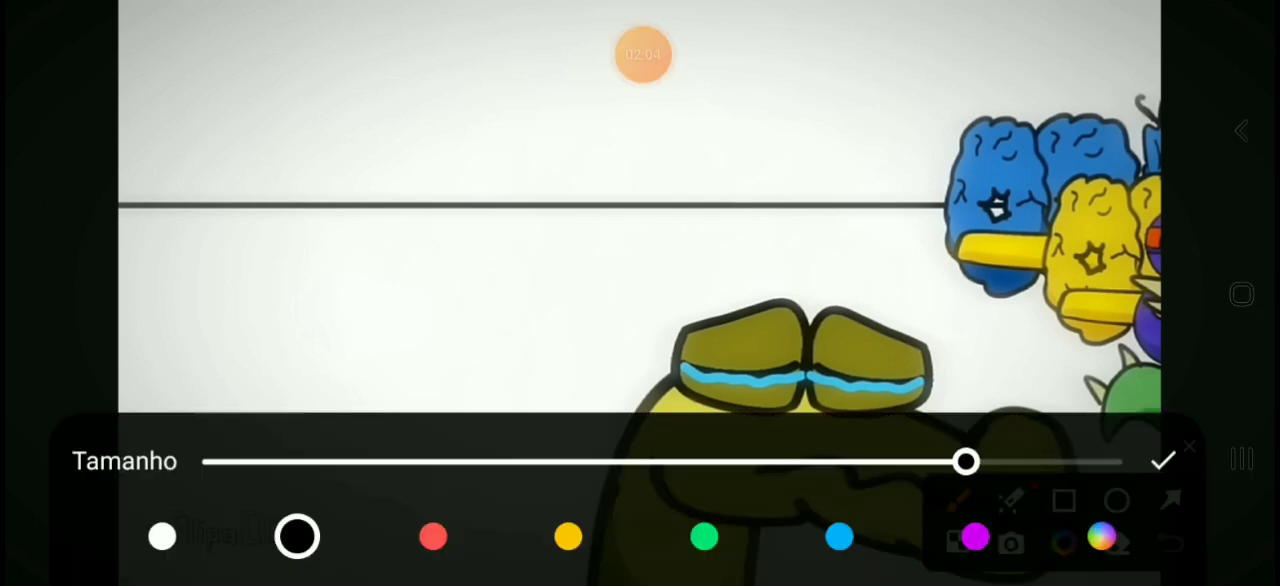
mouse_move(340, 185)
mouse_down()
mouse_move(300, 250)
mouse_move(335, 195)
mouse_up()
mouse_move(415, 275)
mouse_down()
mouse_move(413, 332)
mouse_move(353, 256)
mouse_up()
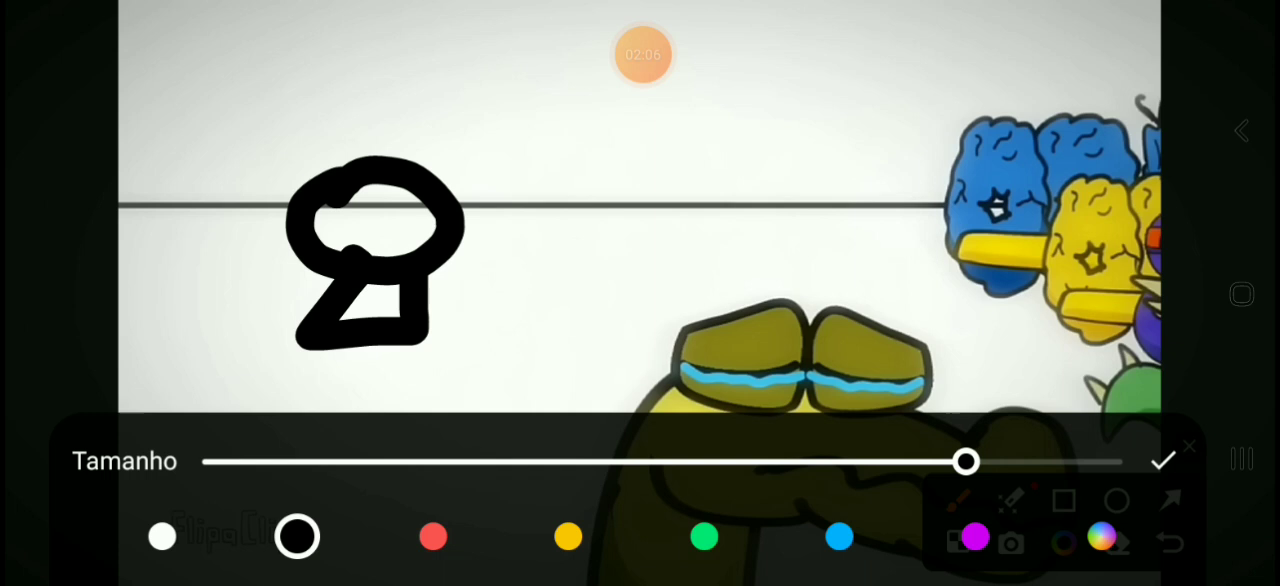
mouse_move(430, 300)
mouse_down()
mouse_move(530, 145)
mouse_move(465, 150)
mouse_move(450, 135)
mouse_move(395, 160)
mouse_up()
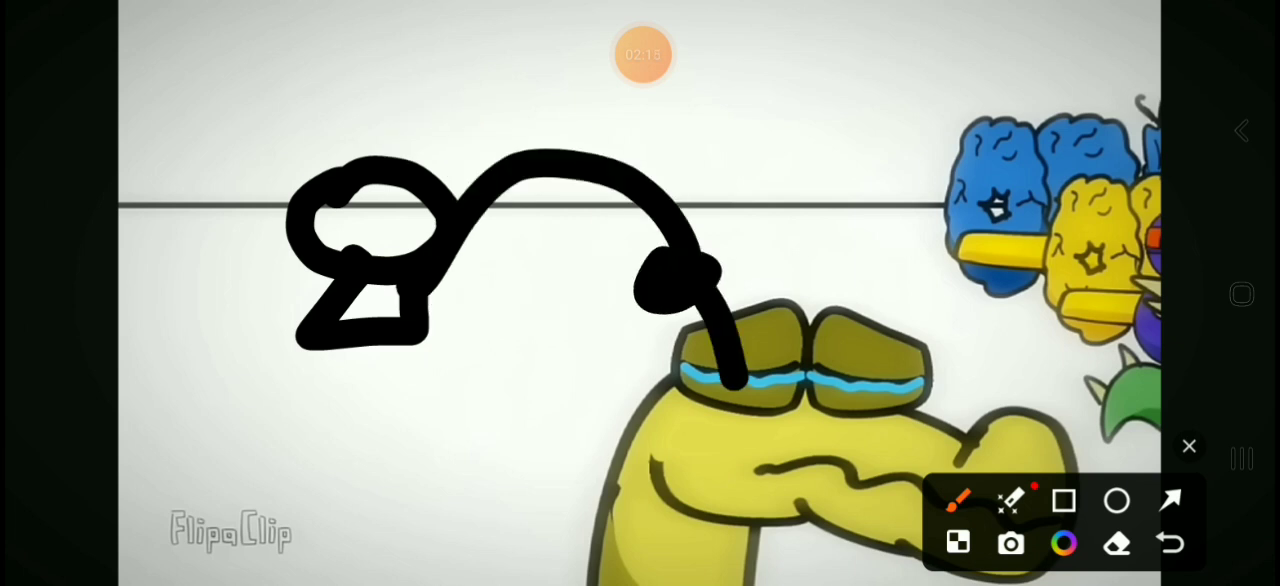
Step: Cover the yellow character's clasped hands with a large red blob
click(957, 500)
click(643, 54)
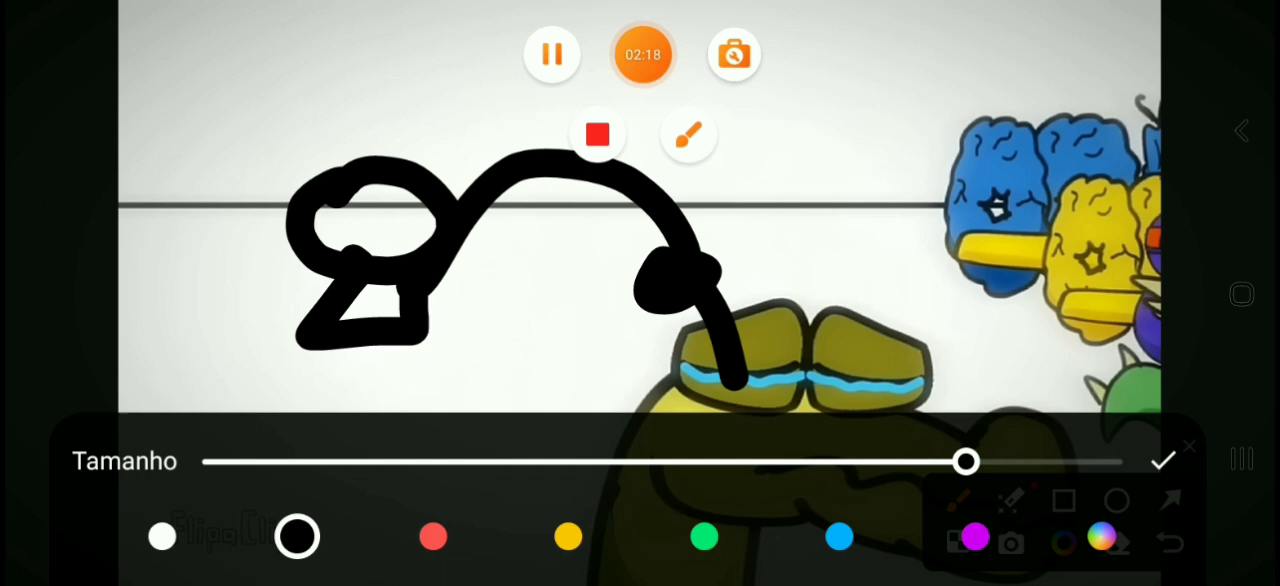
click(1162, 460)
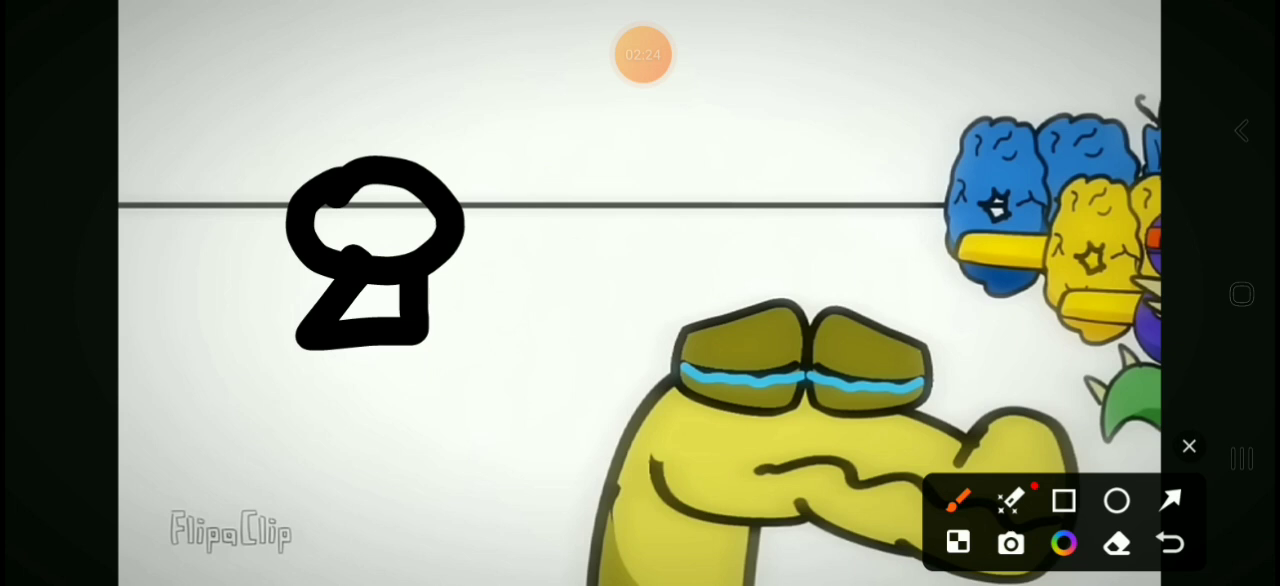
drag(690, 356, 820, 350)
drag(660, 300, 800, 390)
drag(700, 320, 790, 345)
drag(670, 405, 810, 400)
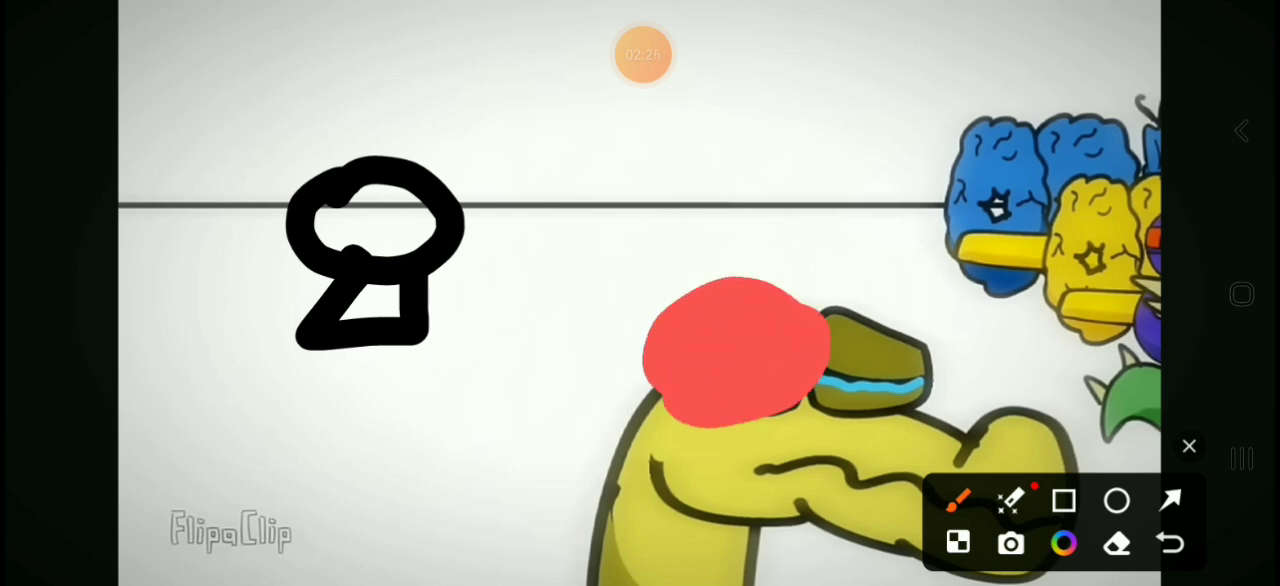
drag(830, 320, 920, 390)
drag(880, 300, 980, 380)
Step: Make the pen stroke much thicker and switch the colour back to black
click(957, 500)
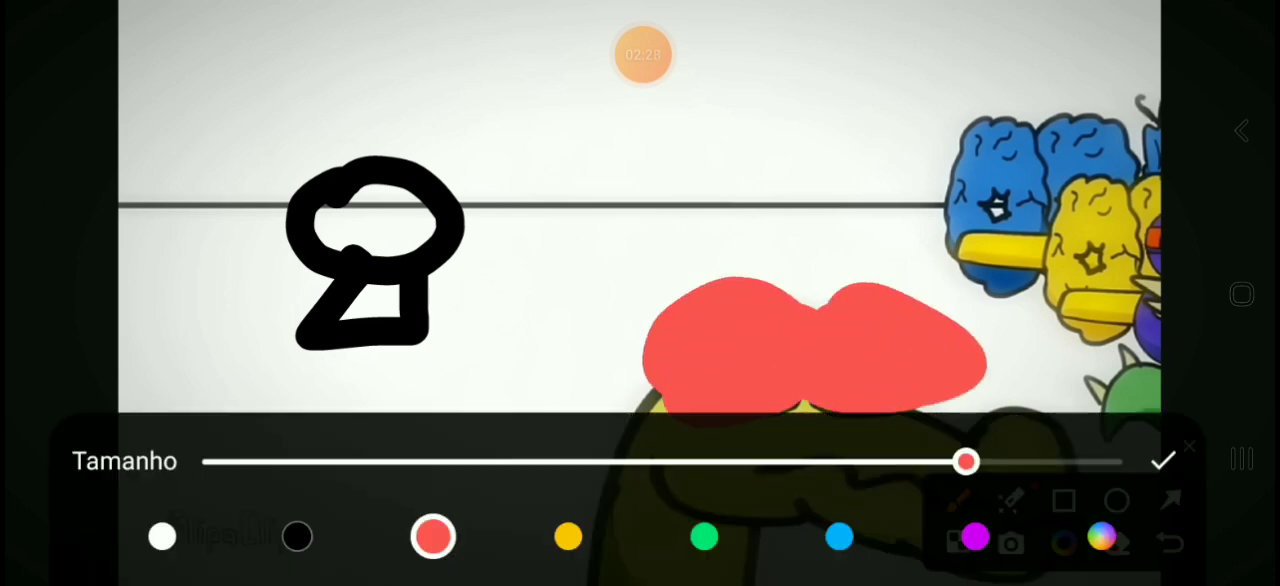
drag(965, 461, 1122, 461)
click(297, 537)
click(1162, 461)
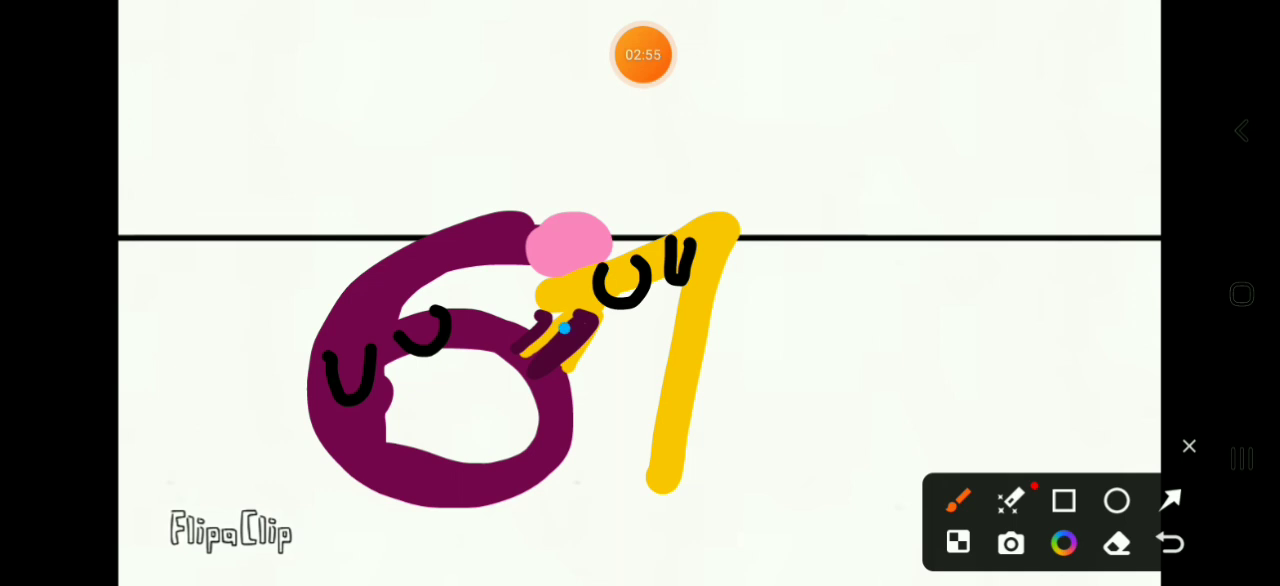
Step: Draw a blue squiggle between the purple 6 and yellow 1, then bring up the recorder controls
mouse_move(564, 328)
mouse_down()
mouse_move(575, 378)
mouse_move(563, 420)
mouse_up()
click(958, 500)
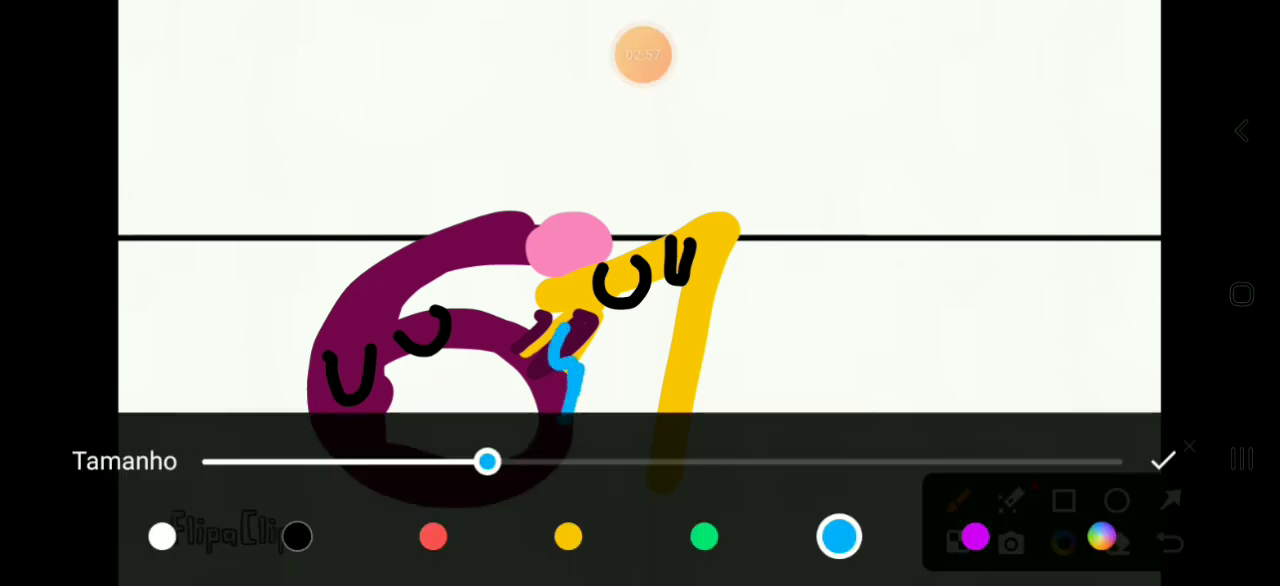
click(1162, 460)
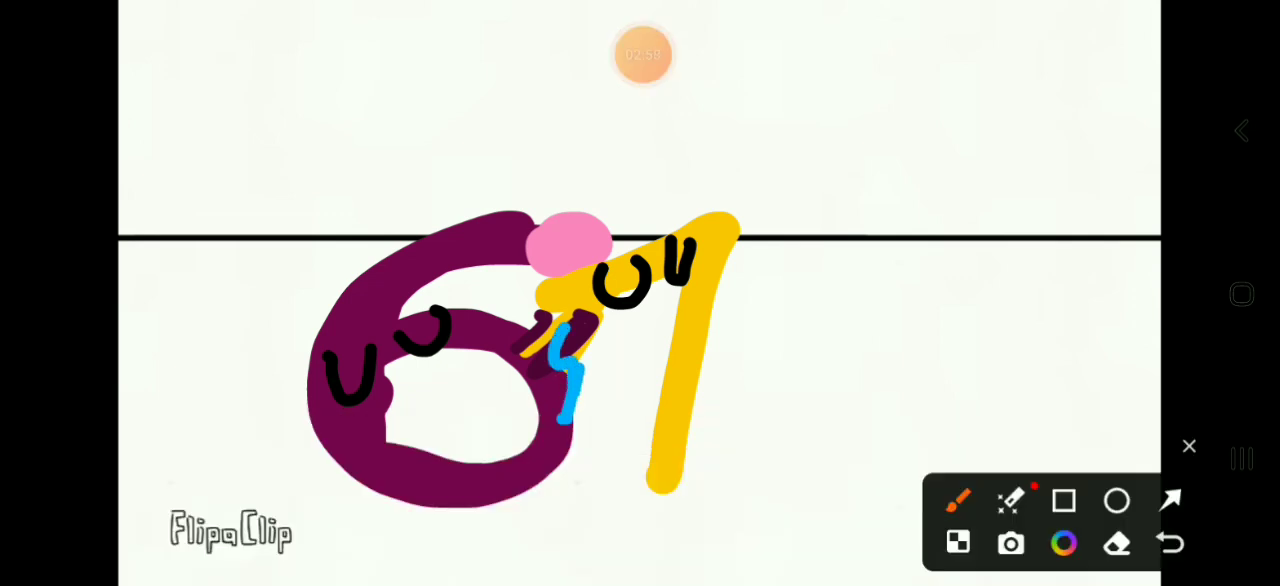
click(643, 55)
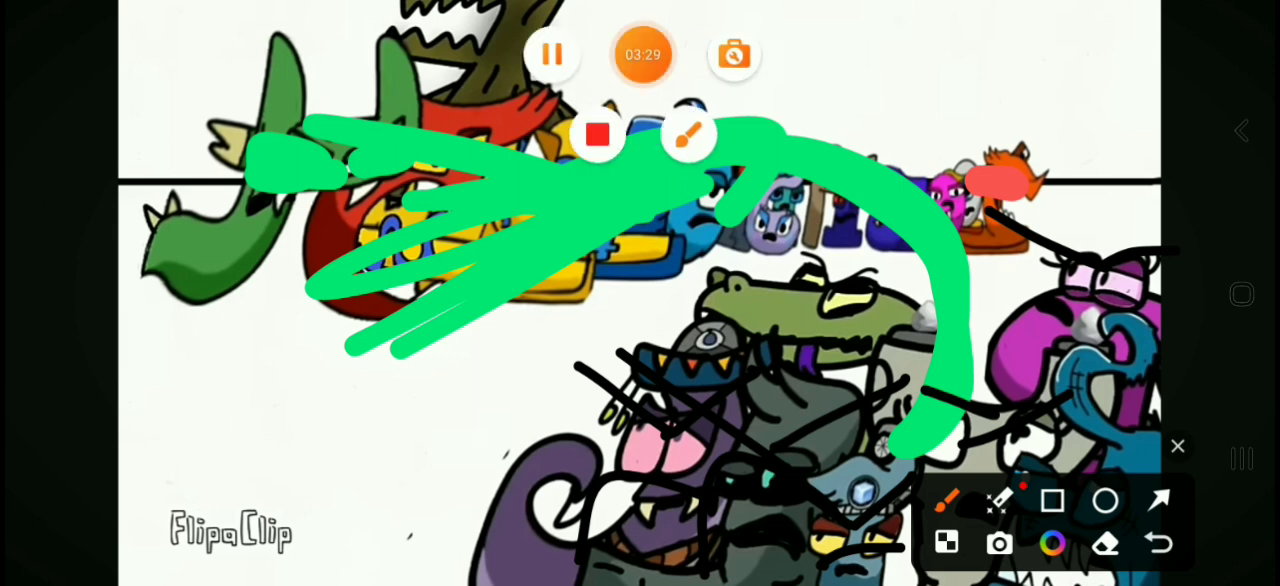
Step: Close the drawing overlay to clear the green and black scribbles over the letter crowd
click(689, 137)
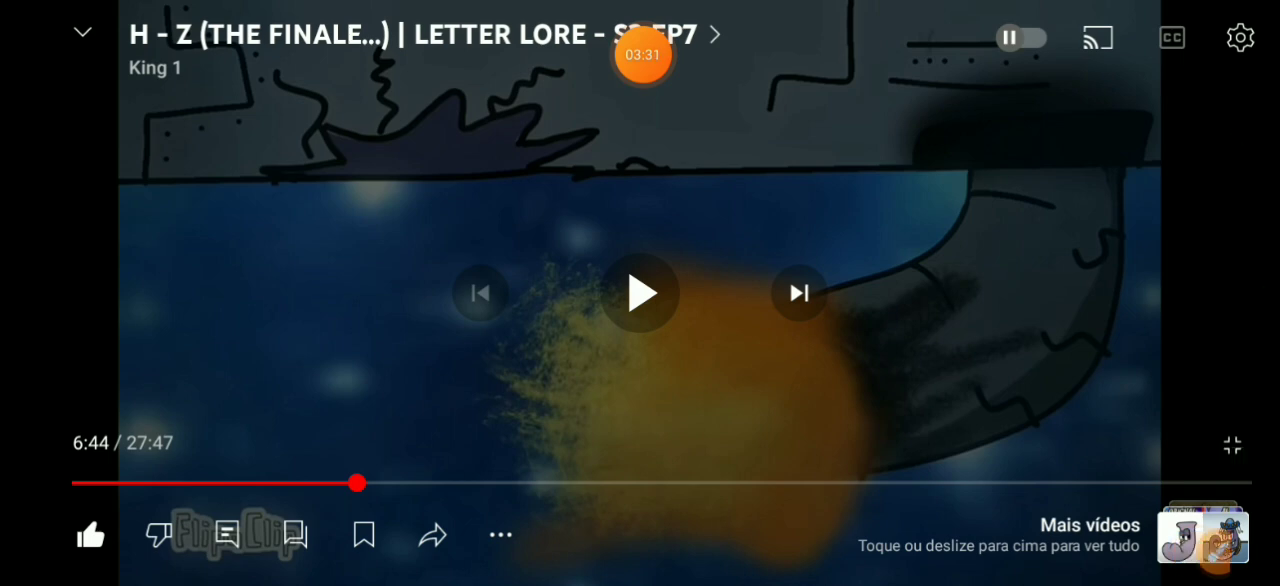